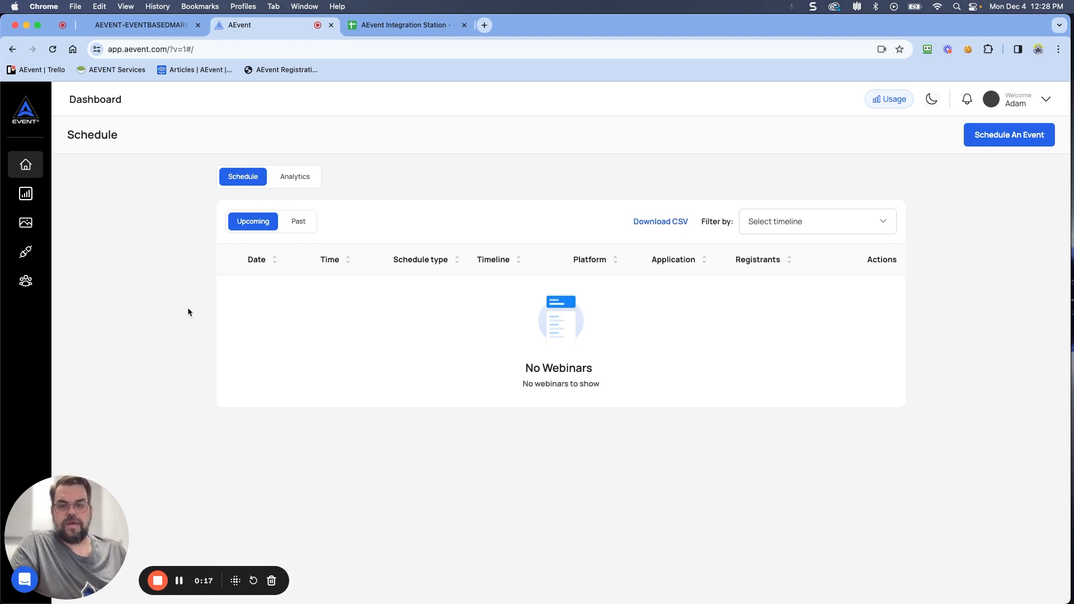
Step: Open the ActiveCampaign account's Developer settings showing the API URL and key
{"action": "left_click", "coordinate": [148, 23]}
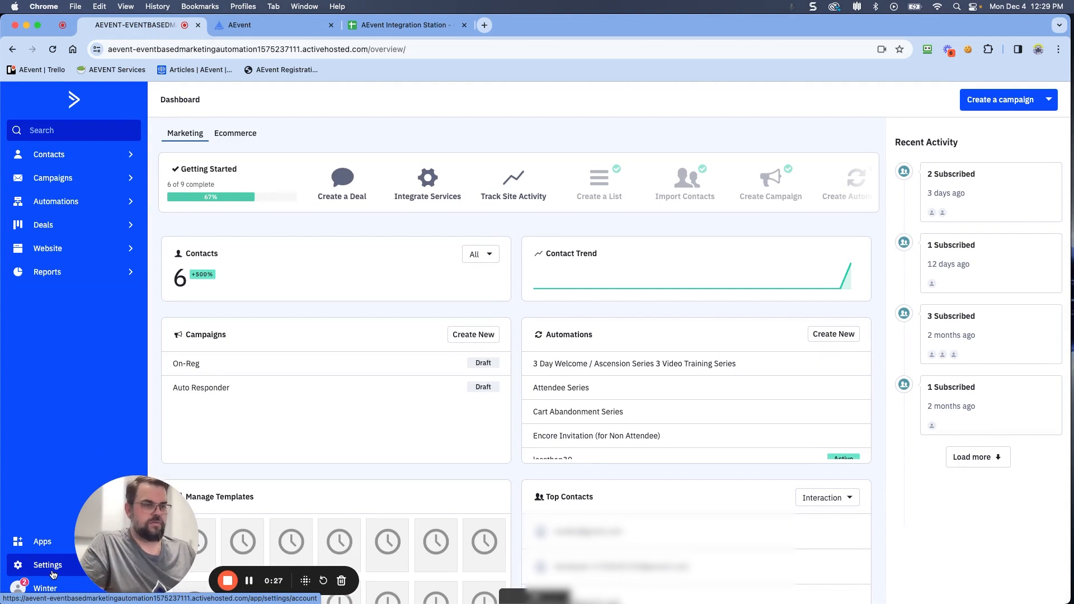
{"action": "left_click", "coordinate": [52, 566]}
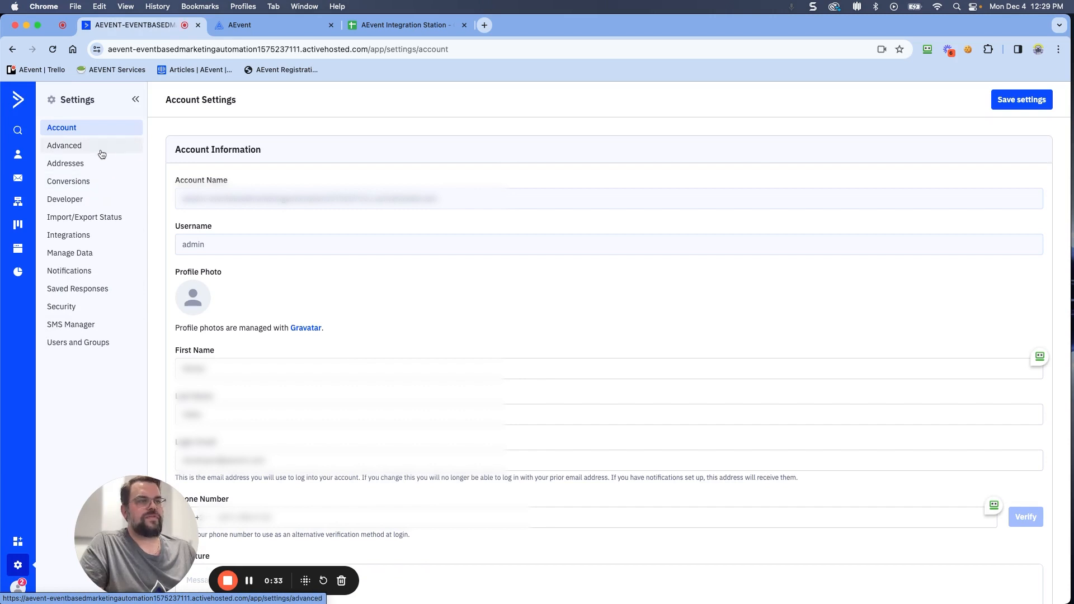
{"action": "left_click", "coordinate": [77, 201]}
{"action": "left_click_drag", "start_coordinate": [132, 530], "coordinate": [76, 527]}
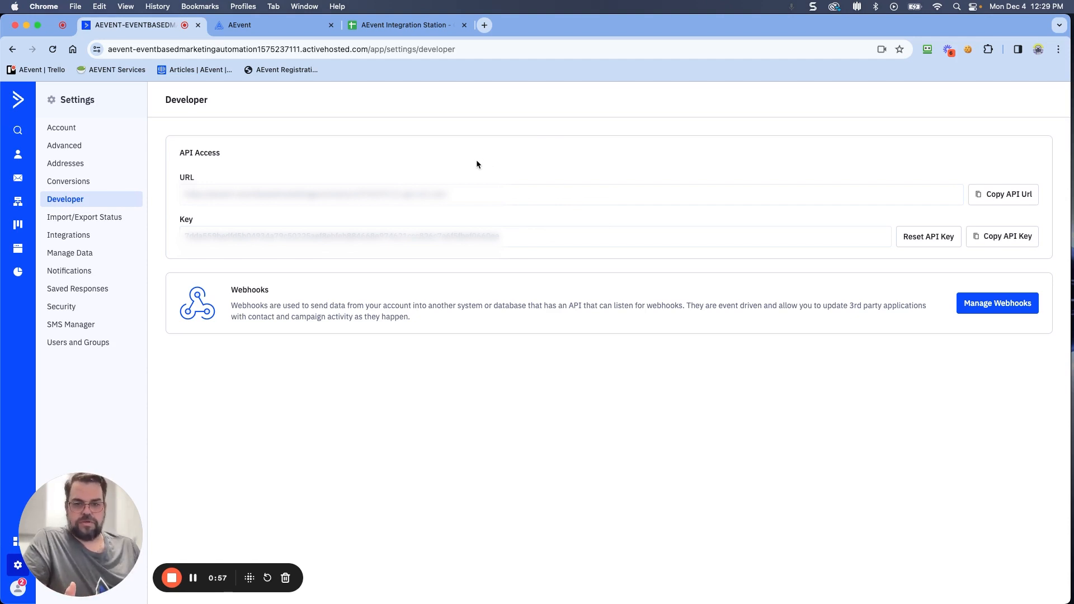
Step: Review the AEvent Integration Station spreadsheet of service credentials, then return to the AEvent dashboard
{"action": "left_click", "coordinate": [395, 25]}
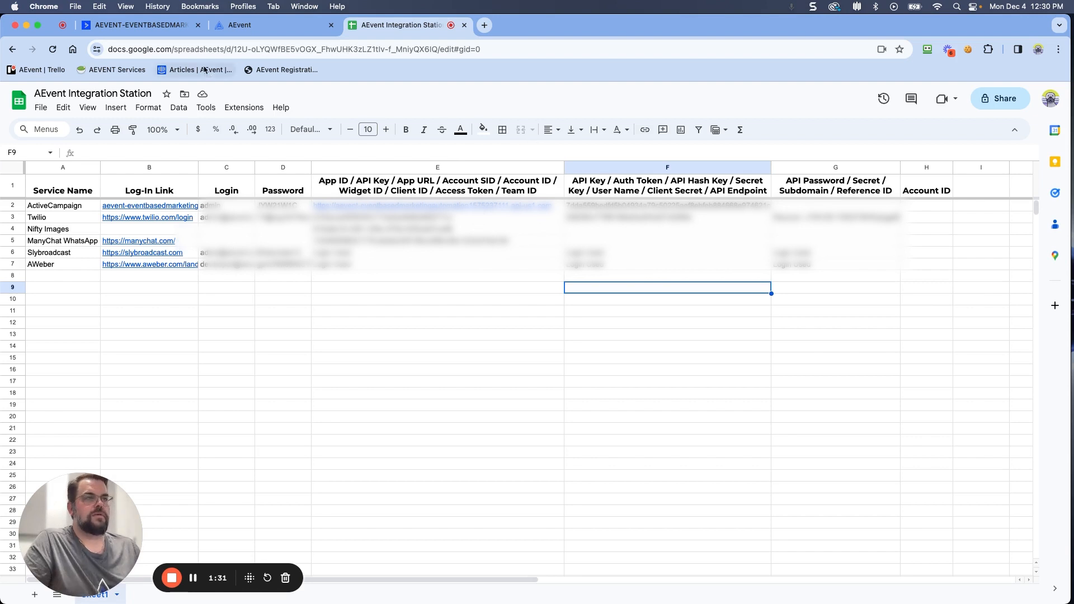
{"action": "left_click", "coordinate": [156, 27]}
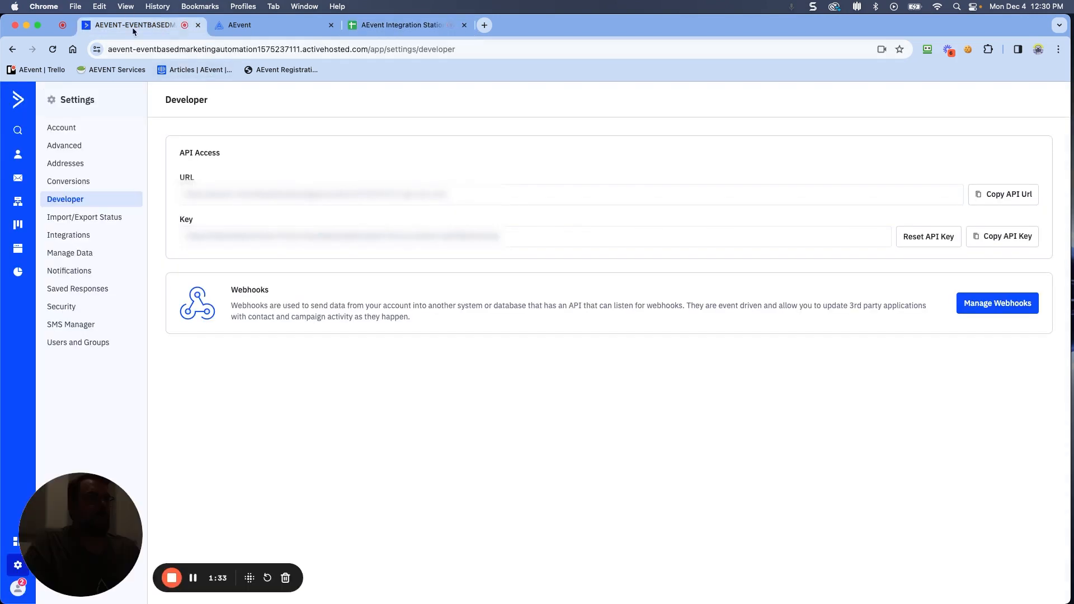
{"action": "left_click", "coordinate": [263, 24]}
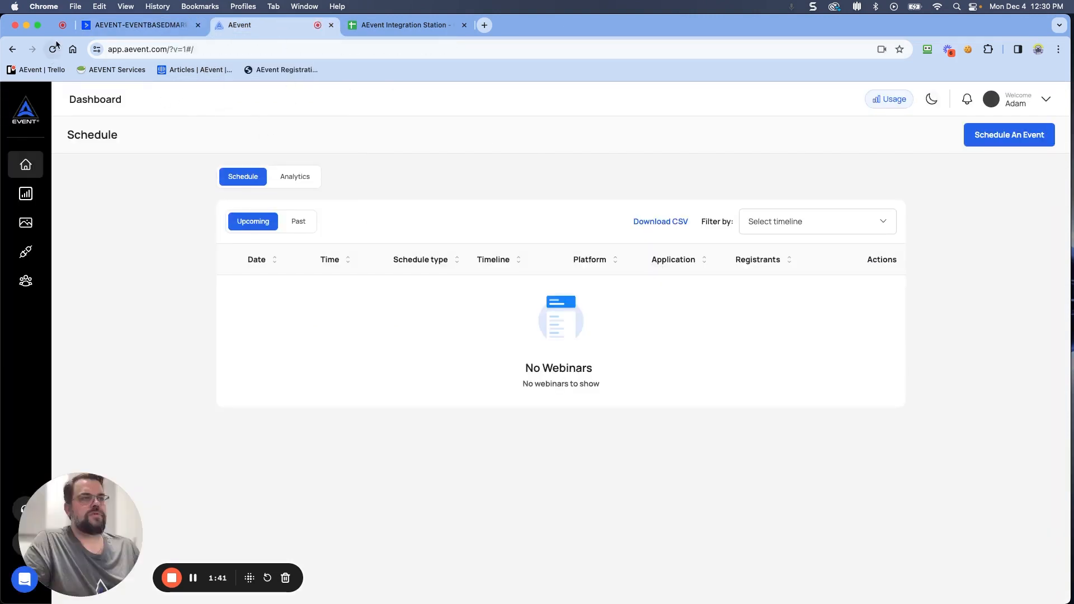
Step: Start adding a new ActiveCampaign integration from the AEvent Integrations page
{"action": "left_click", "coordinate": [36, 256]}
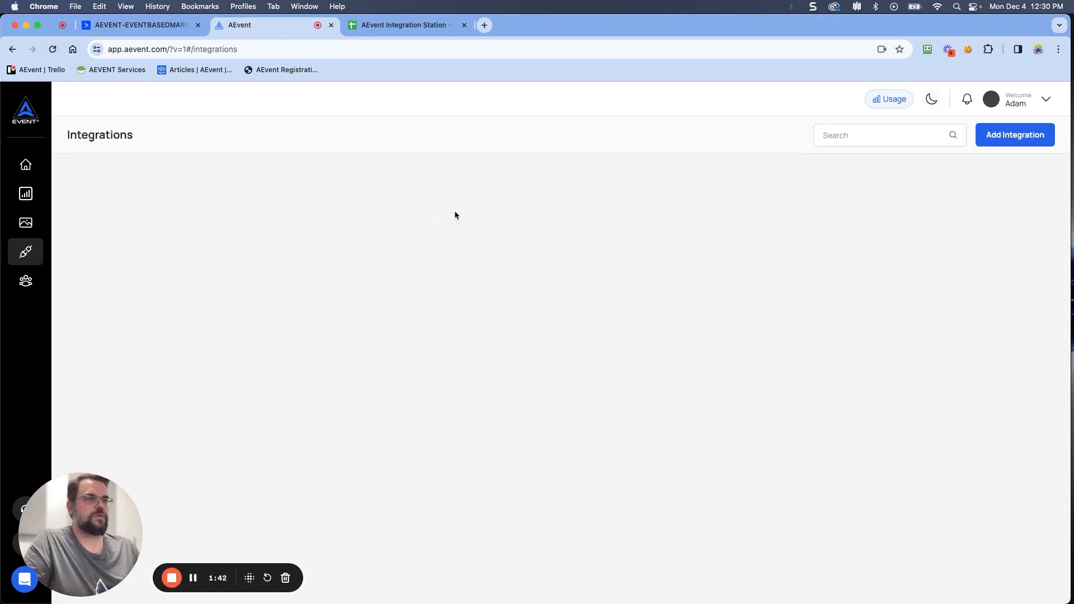
{"action": "left_click", "coordinate": [1015, 139]}
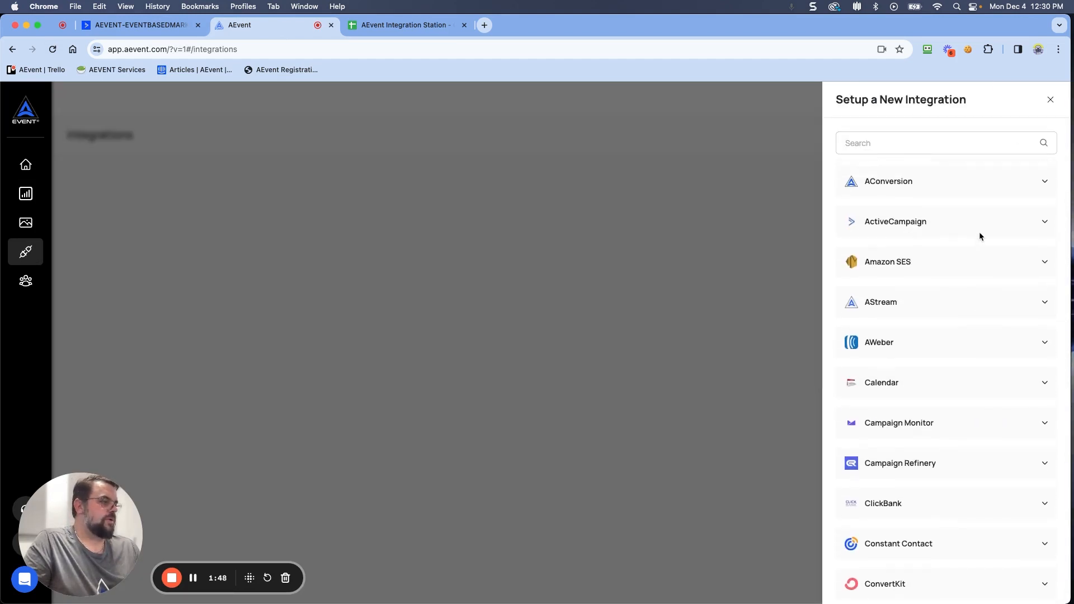
{"action": "left_click", "coordinate": [859, 142]}
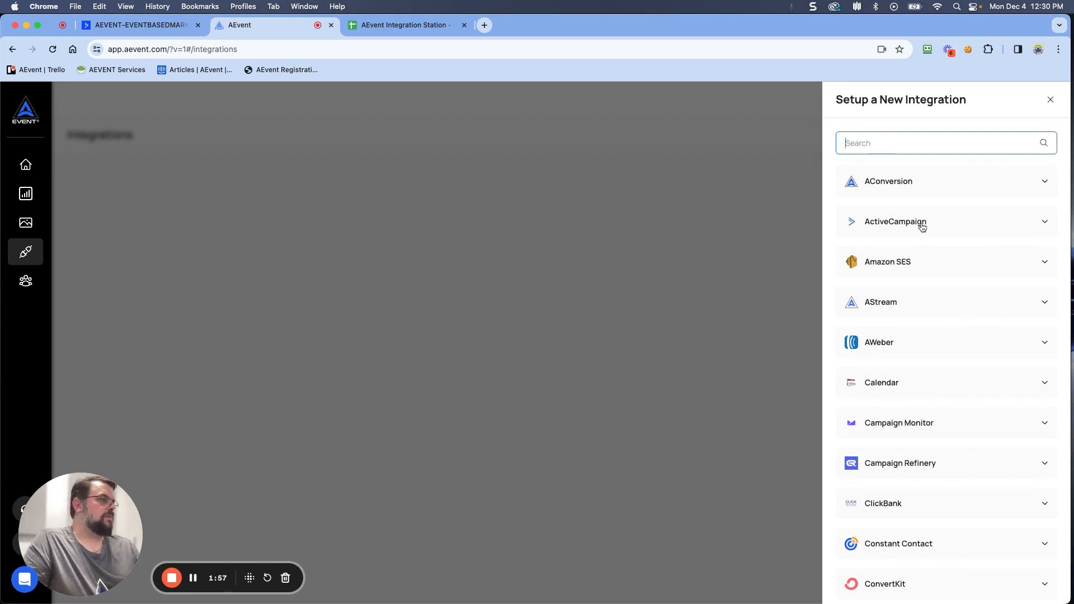
{"action": "left_click", "coordinate": [898, 227]}
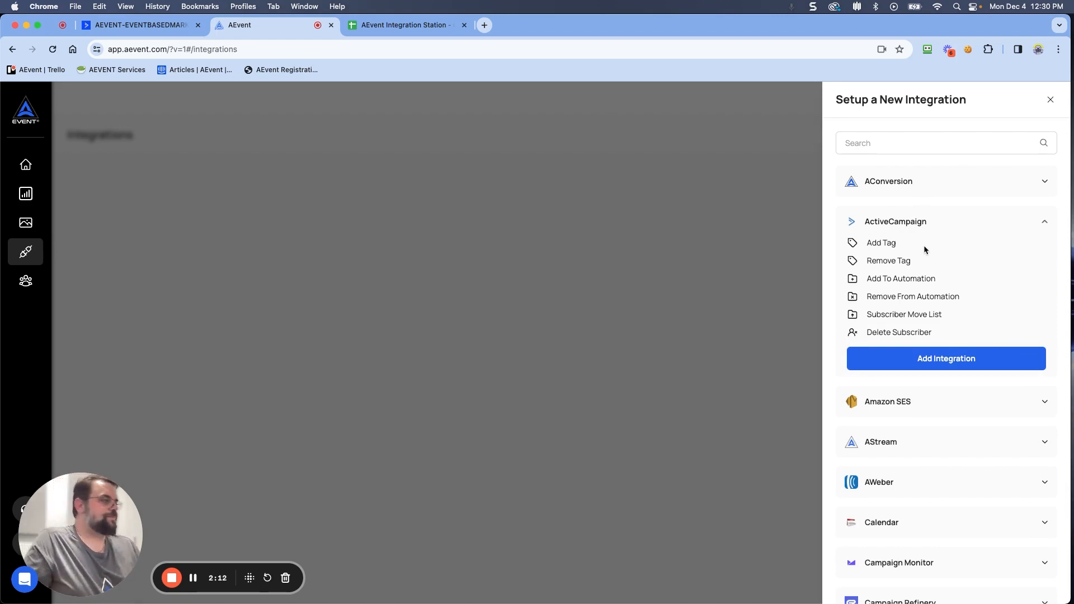
{"action": "left_click", "coordinate": [933, 359]}
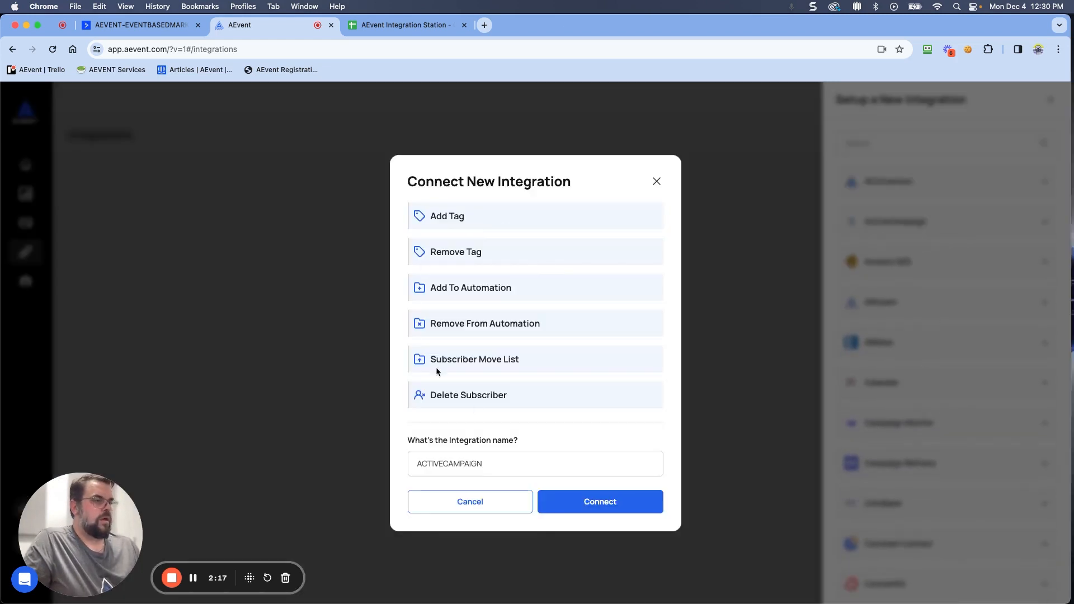
Step: Name the integration with the user's first name followed by -ACTIVECAMPAIGN and connect it
{"action": "left_click", "coordinate": [414, 464]}
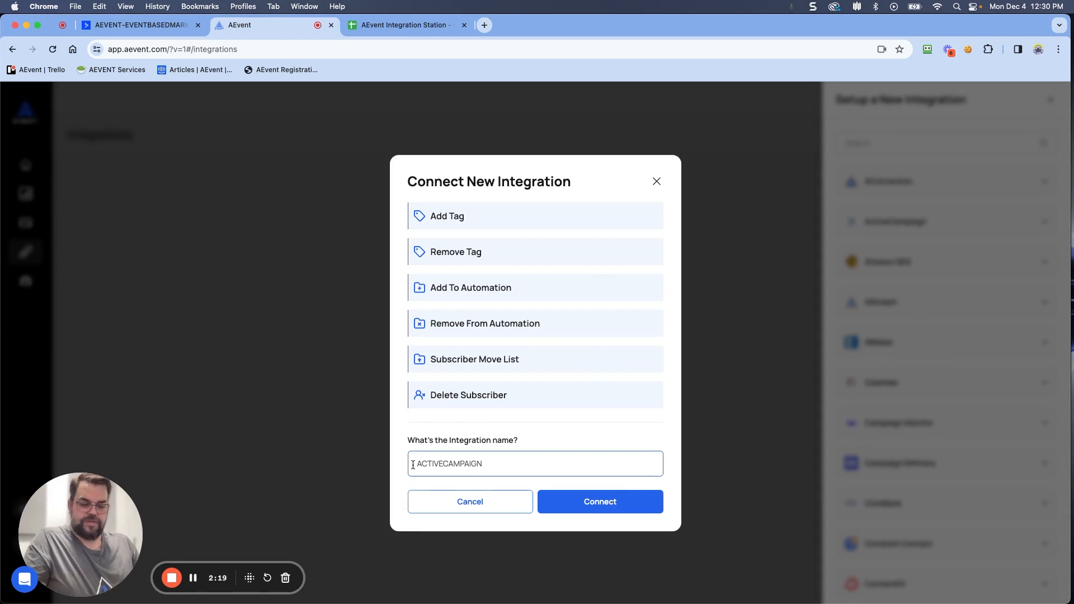
{"action": "type", "text": "Adam-"}
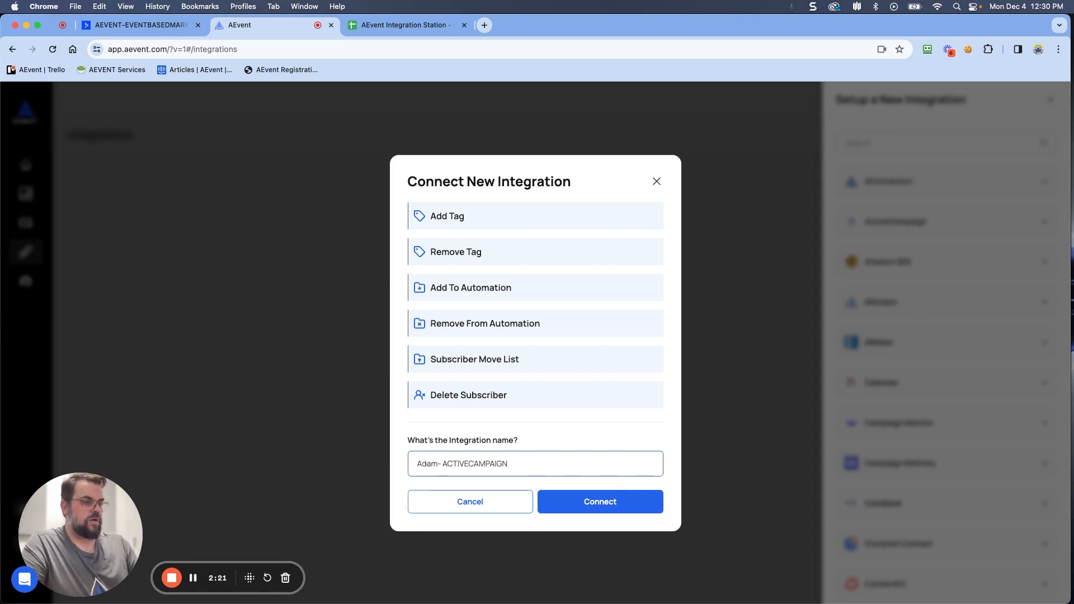
{"action": "key", "text": "BackSpace"}
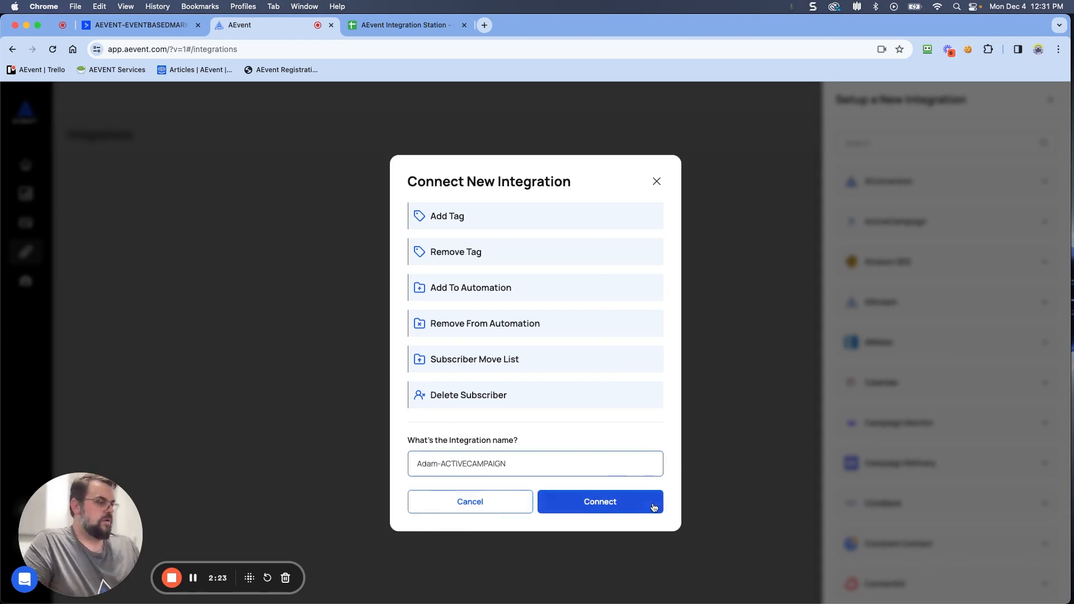
{"action": "left_click", "coordinate": [565, 500]}
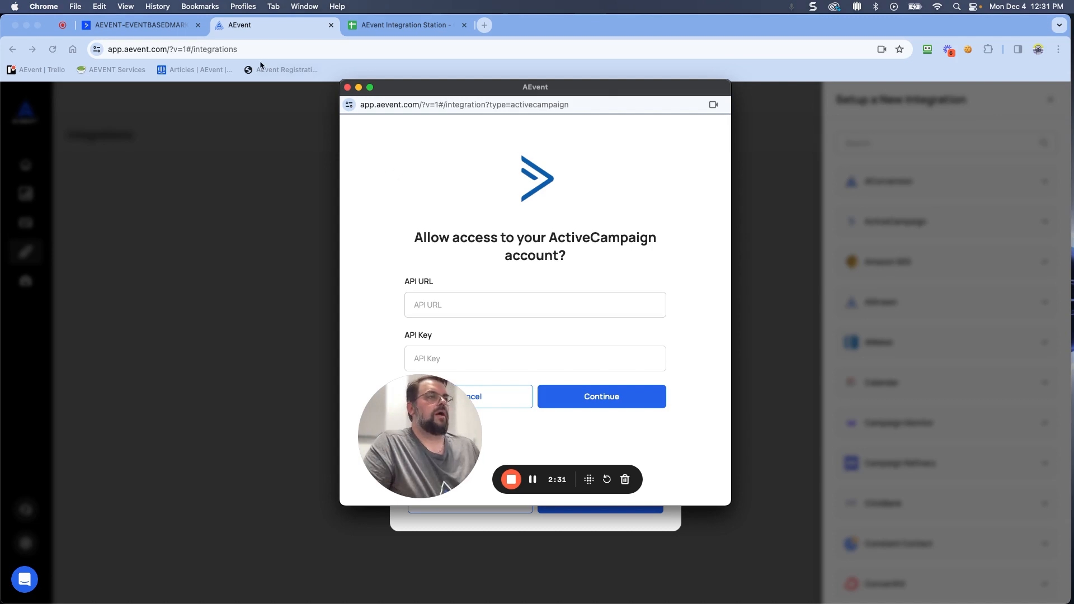
Step: Copy the API URL from ActiveCampaign's Developer settings and paste it into the API URL field
{"action": "left_click", "coordinate": [138, 25]}
{"action": "left_click", "coordinate": [1008, 203]}
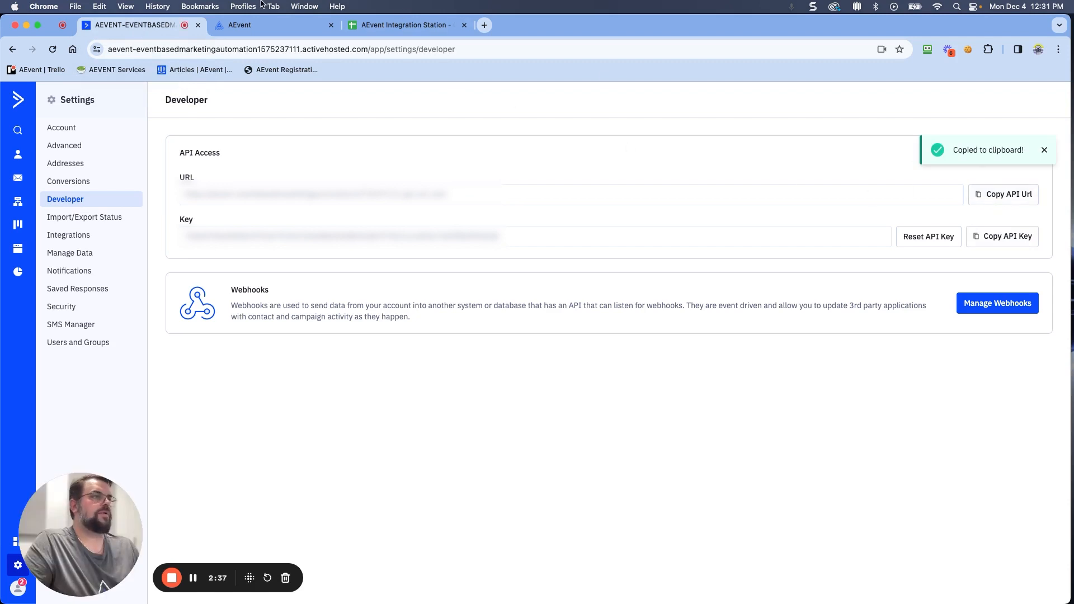
{"action": "left_click", "coordinate": [275, 26]}
{"action": "left_click", "coordinate": [607, 504]}
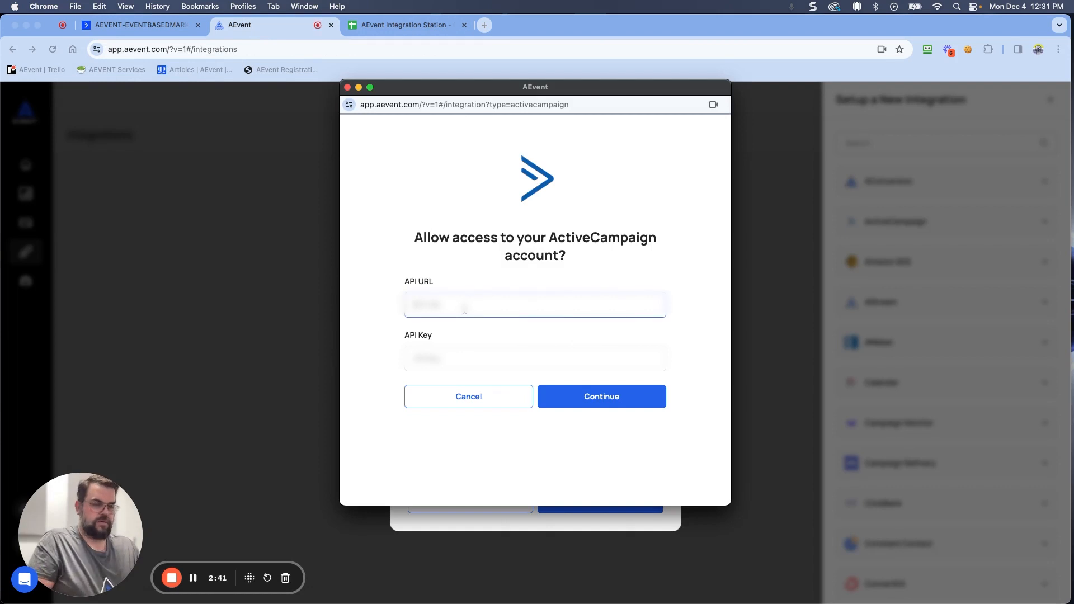
{"action": "key", "text": "super+v"}
Step: Copy the ActiveCampaign API key, paste it into the API Key field, continue, and close the setup panel
{"action": "left_click", "coordinate": [134, 25]}
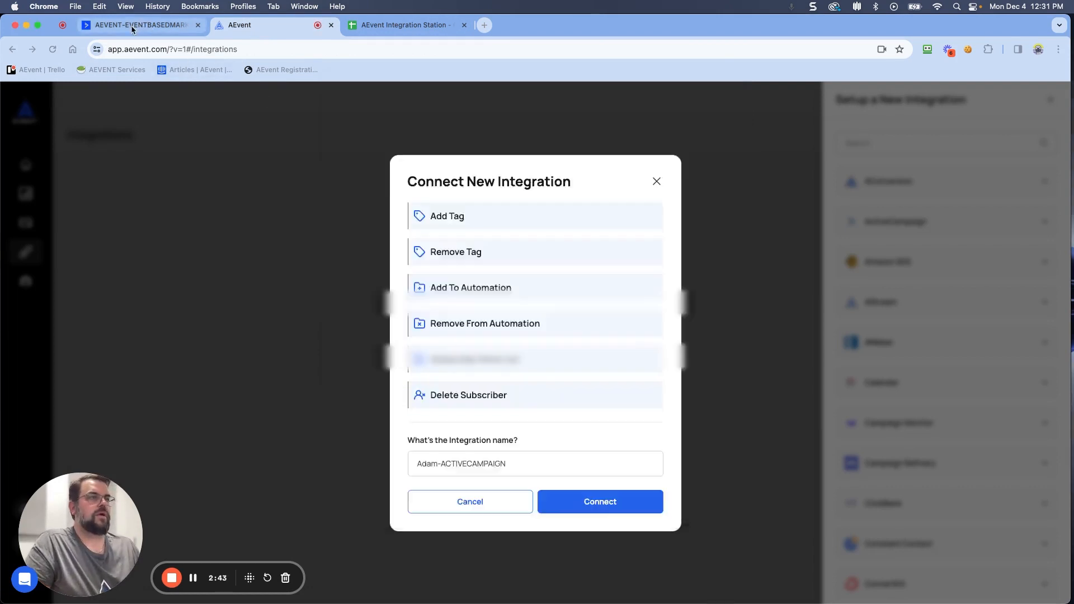
{"action": "left_click", "coordinate": [994, 249]}
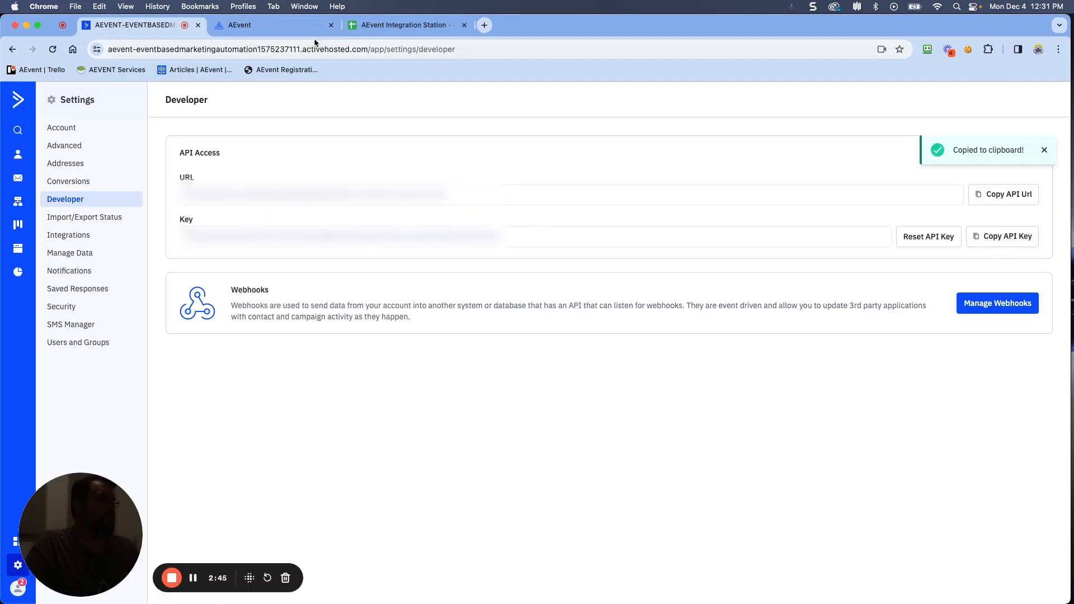
{"action": "left_click", "coordinate": [257, 25]}
{"action": "left_click", "coordinate": [599, 504]}
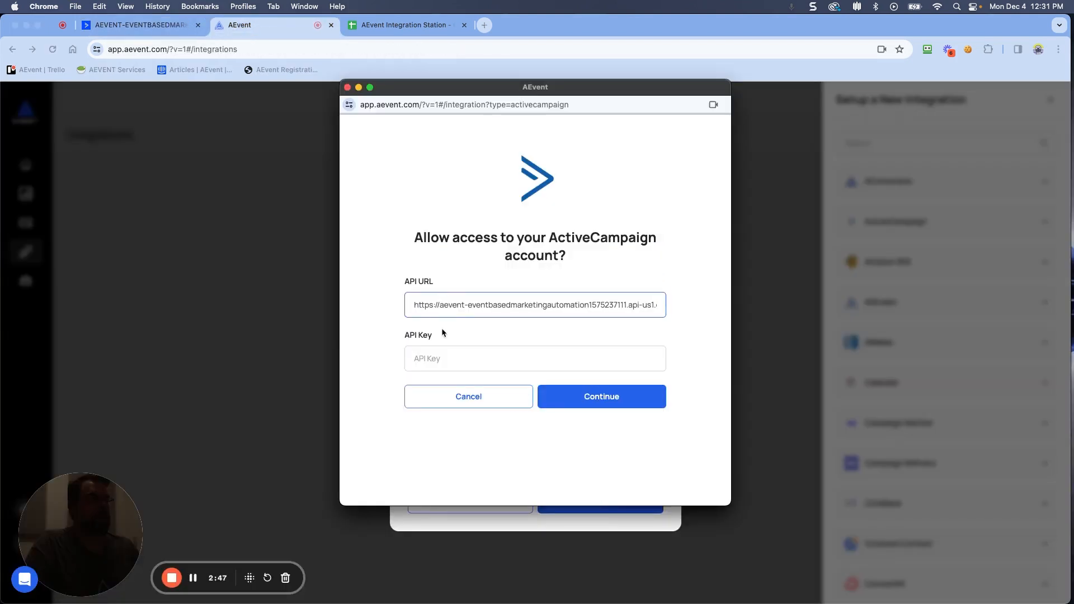
{"action": "left_click", "coordinate": [423, 358]}
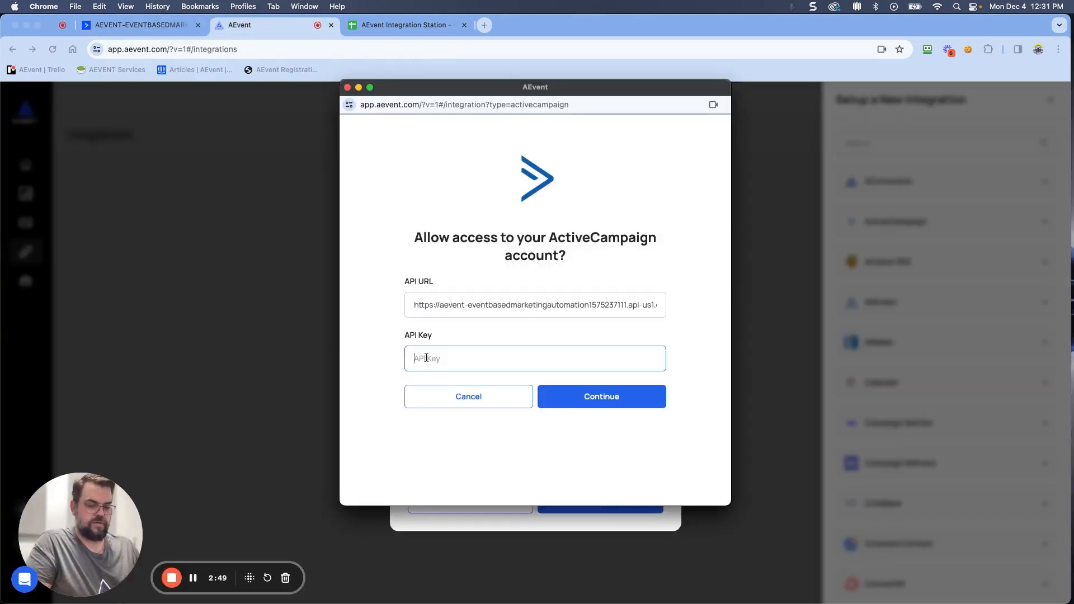
{"action": "key", "text": "super+v"}
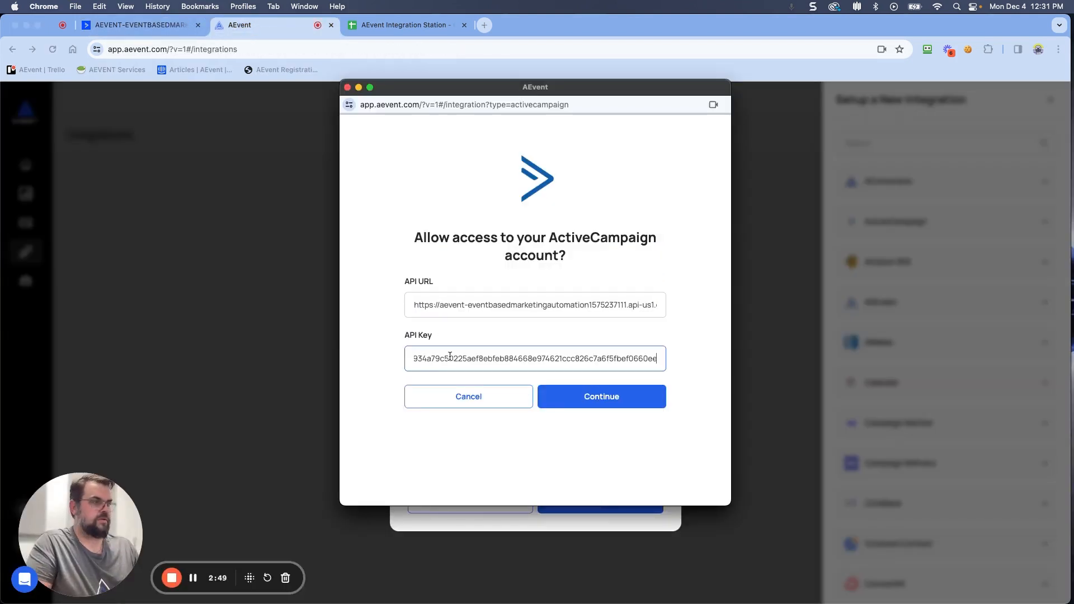
{"action": "left_click", "coordinate": [608, 402]}
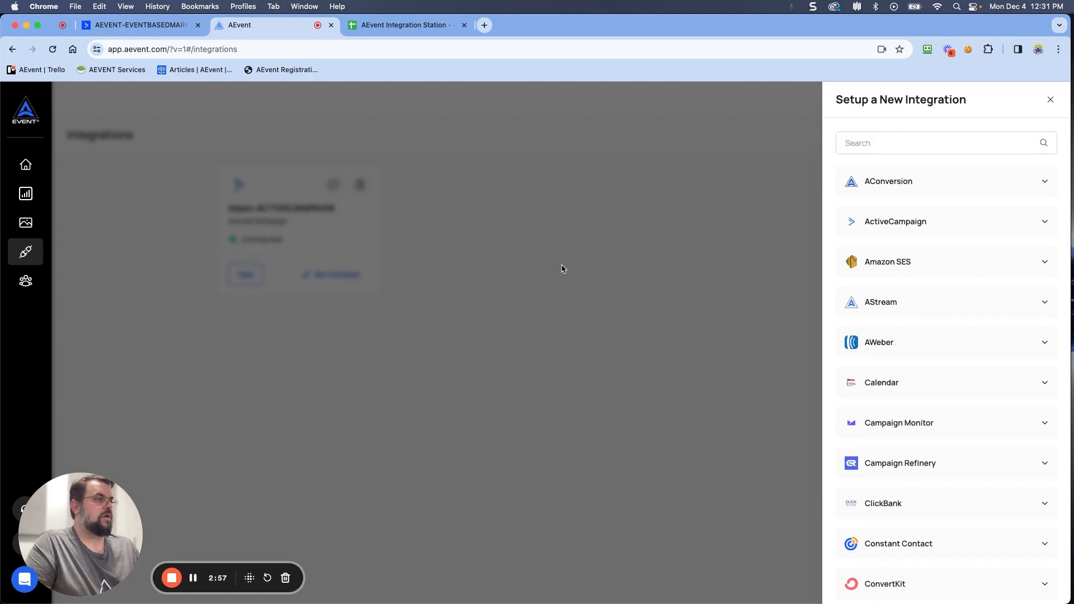
{"action": "left_click", "coordinate": [547, 243]}
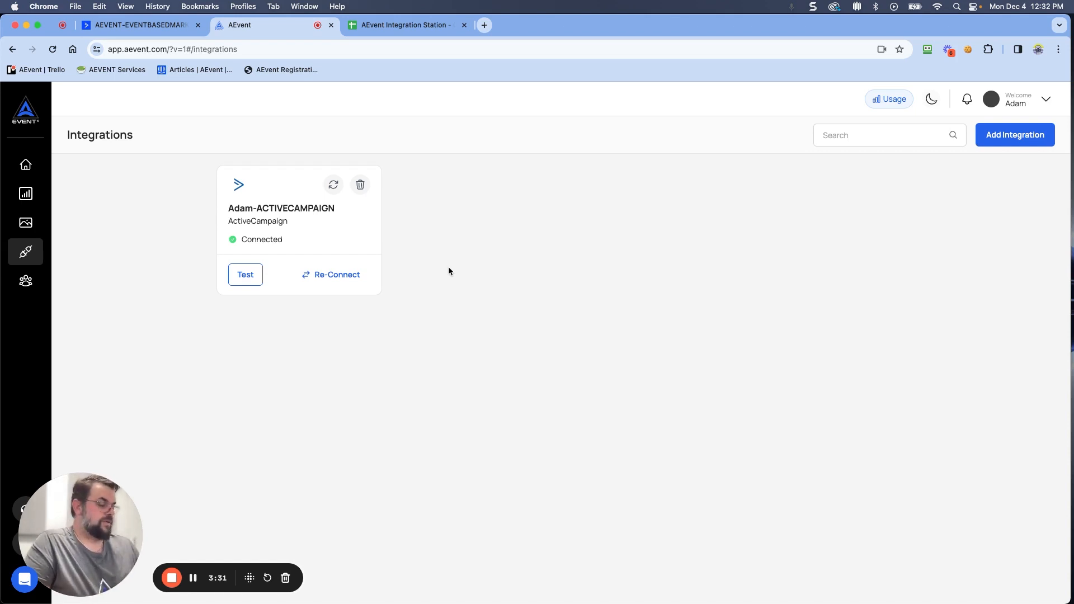
Step: Browse the support widget's Messages and Help collections
{"action": "left_click", "coordinate": [24, 580]}
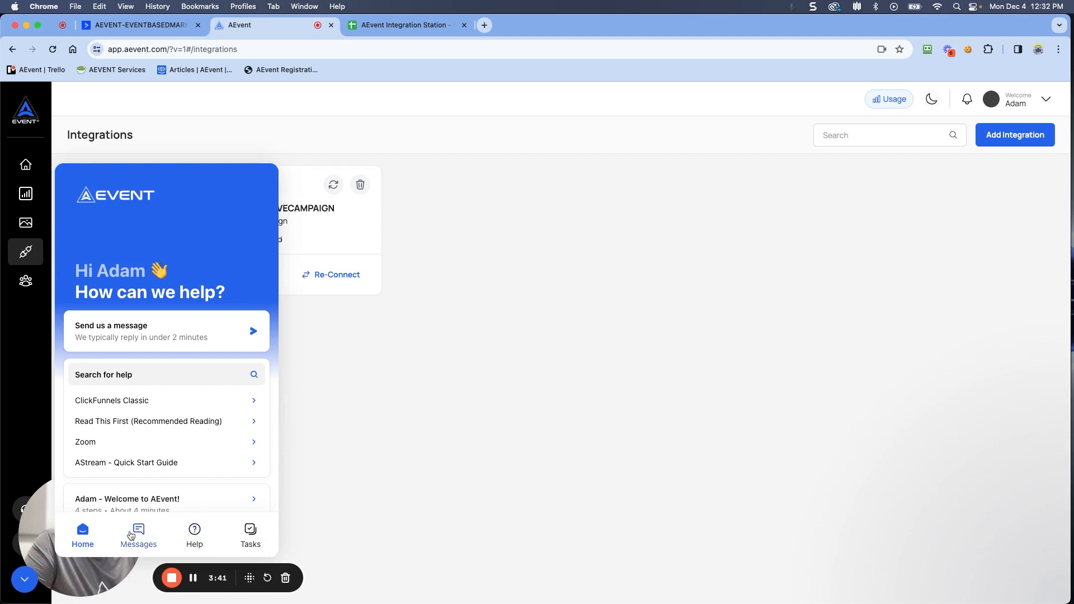
{"action": "left_click", "coordinate": [132, 535]}
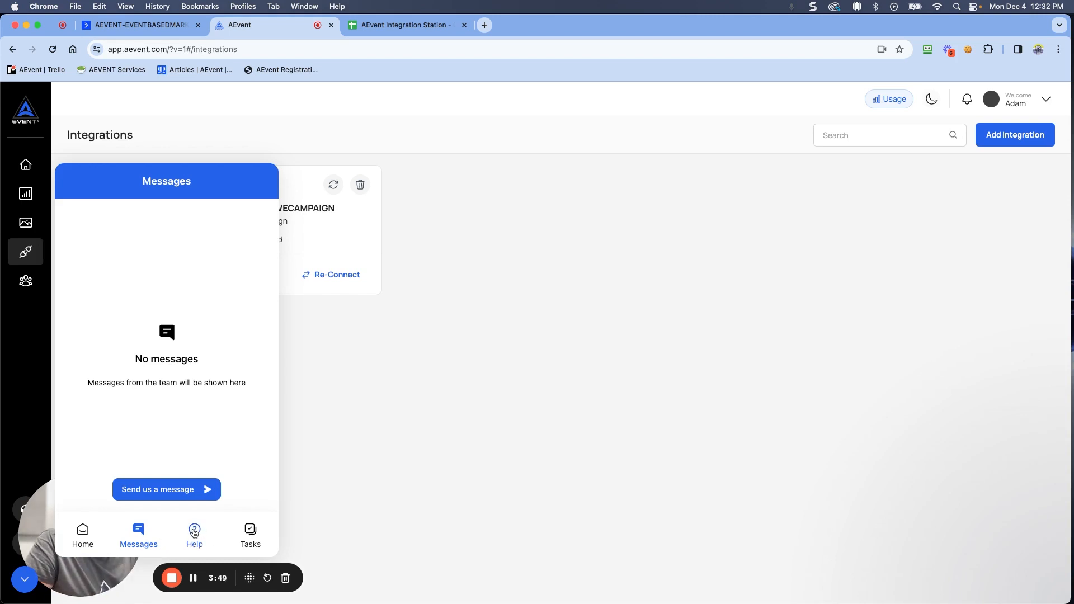
{"action": "left_click", "coordinate": [195, 533]}
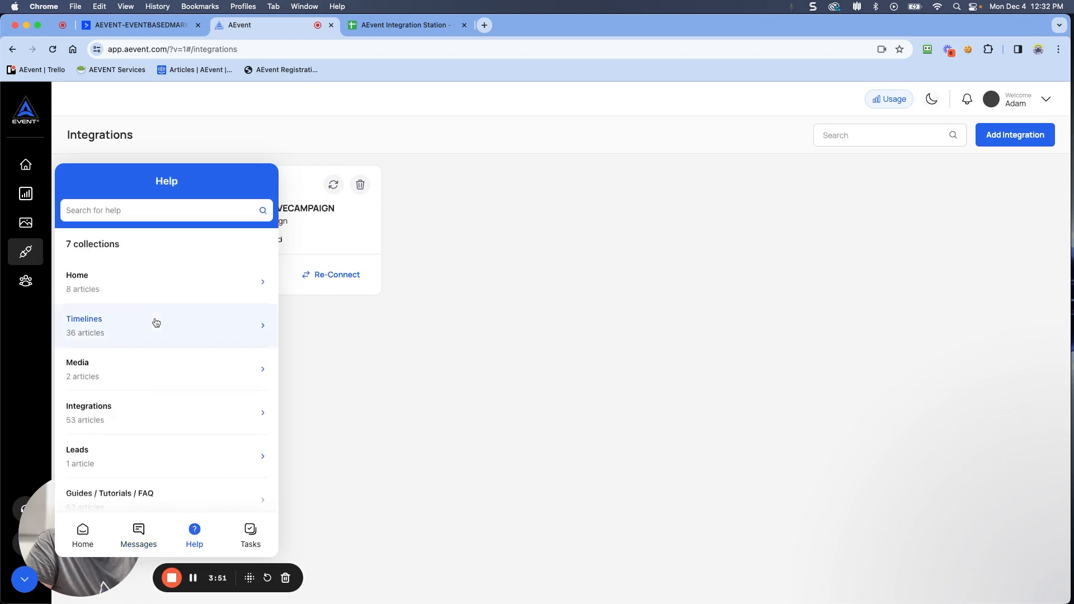
{"action": "left_click", "coordinate": [263, 285]}
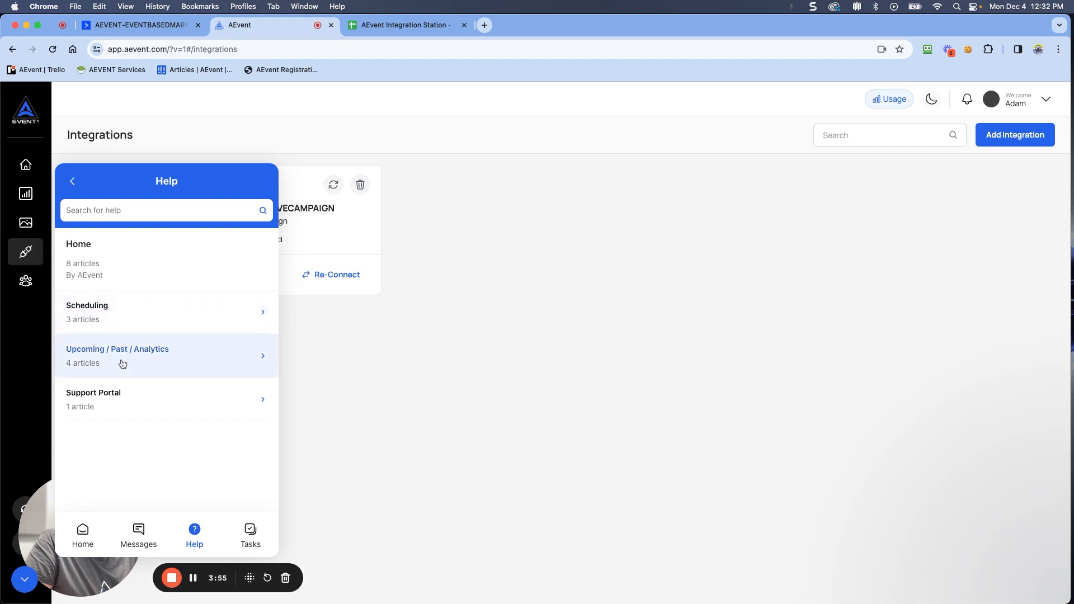
{"action": "left_click", "coordinate": [73, 187]}
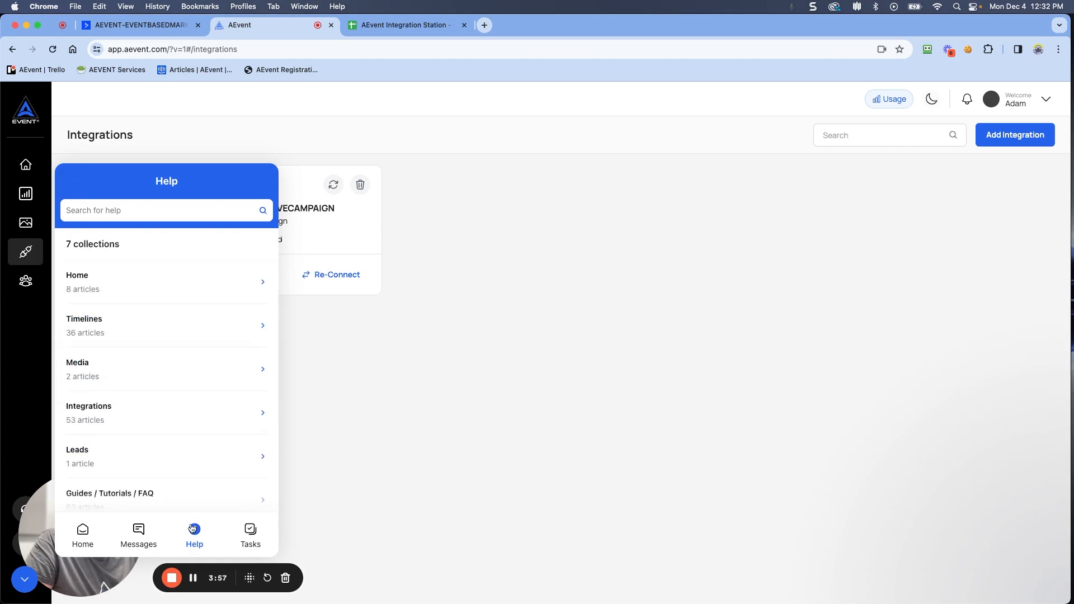